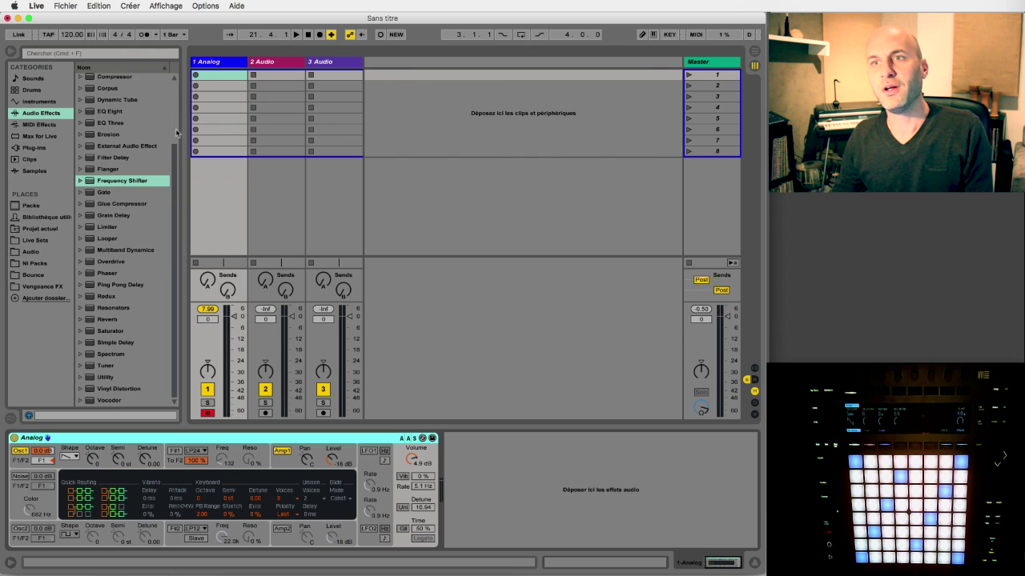
Step: Add an Audio Effect Rack containing an EQ Eight after Analog, show its chain list and rename the chain Sub
drag(91, 91, 480, 489)
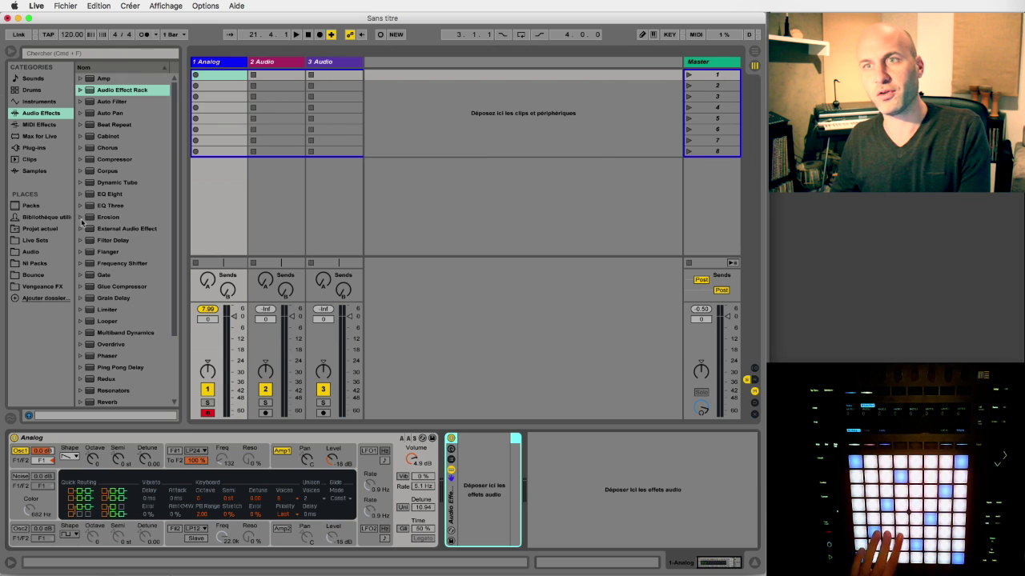
drag(91, 196, 486, 463)
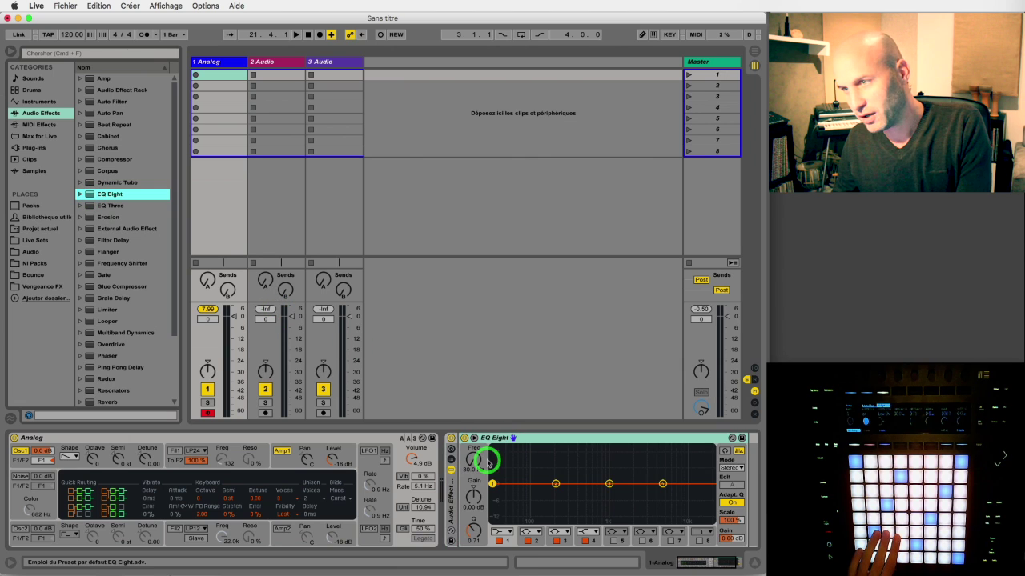
click(449, 460)
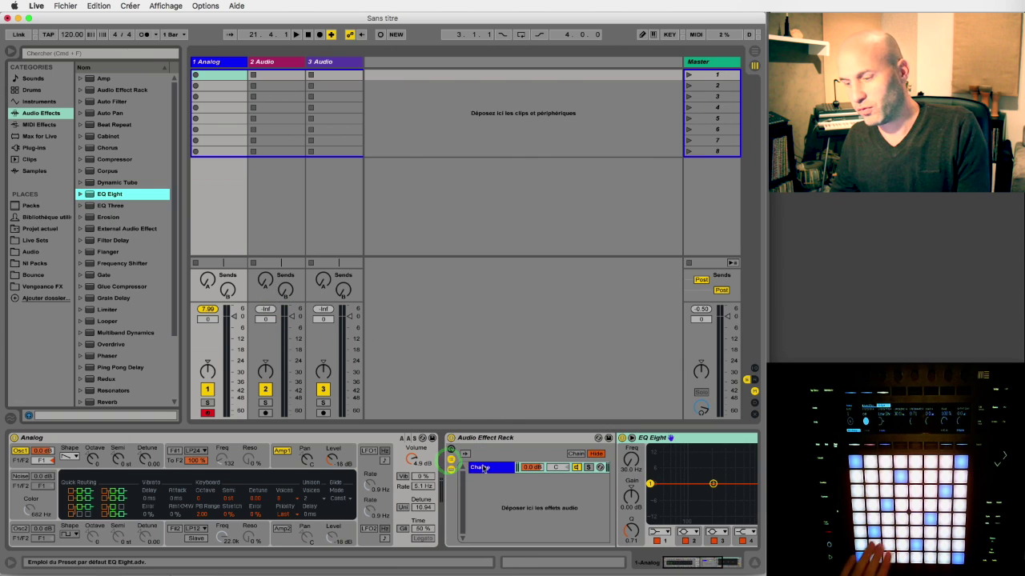
click(481, 467)
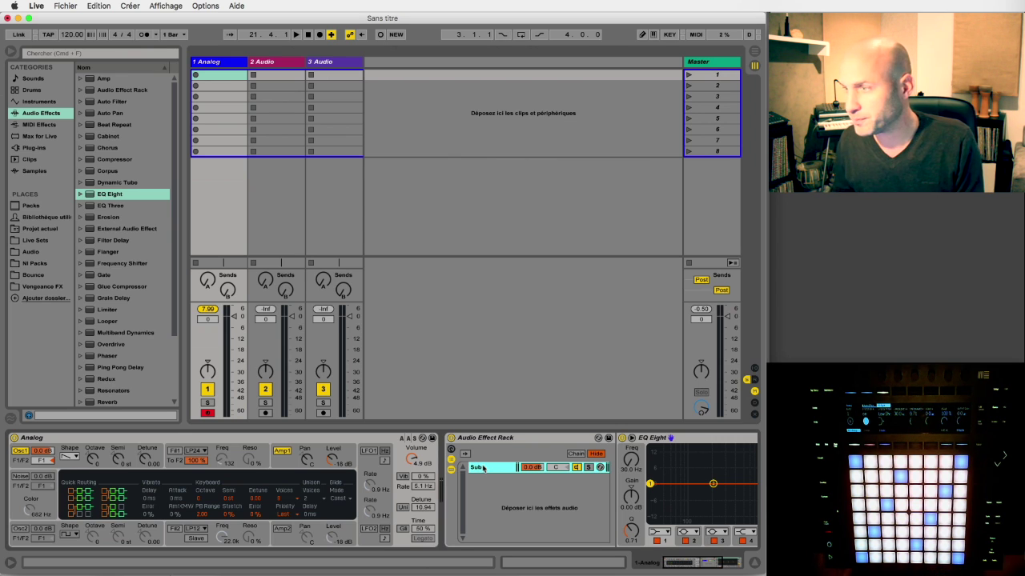
Step: Keep only band 1 active in the Sub chain's EQ Eight and make it a steep high-cut filter at 123 Hz
drag(677, 561, 696, 554)
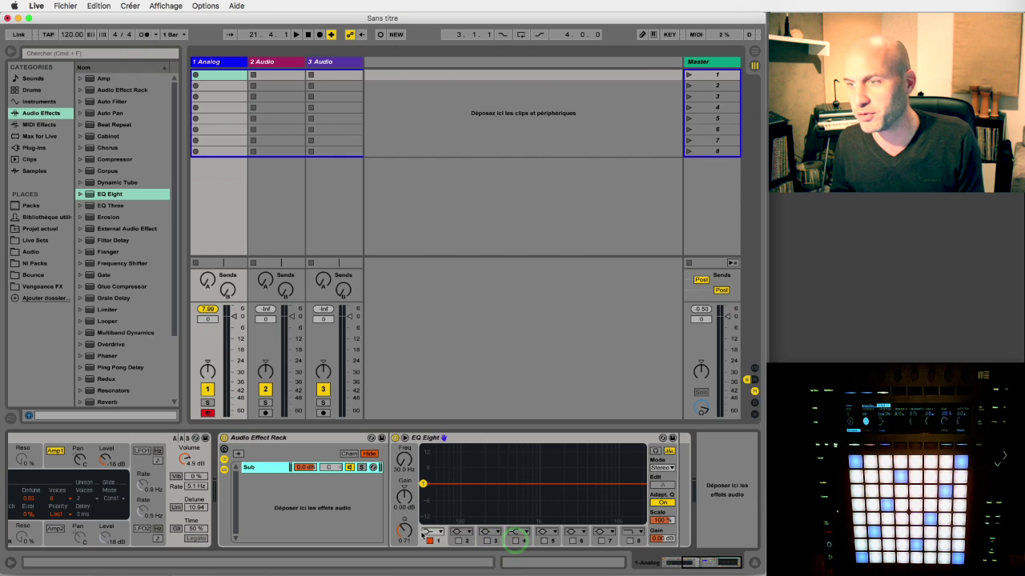
click(430, 534)
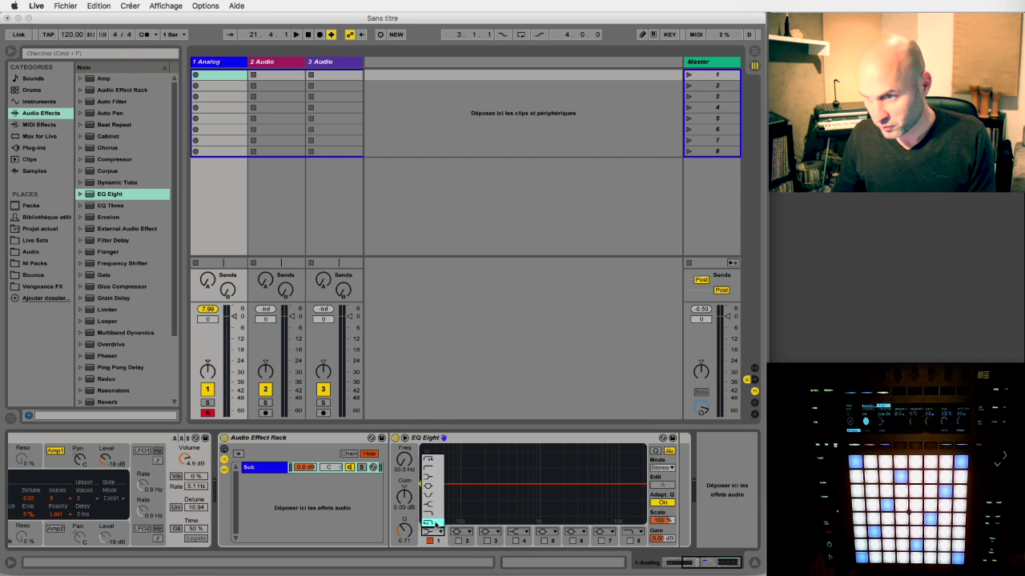
click(432, 522)
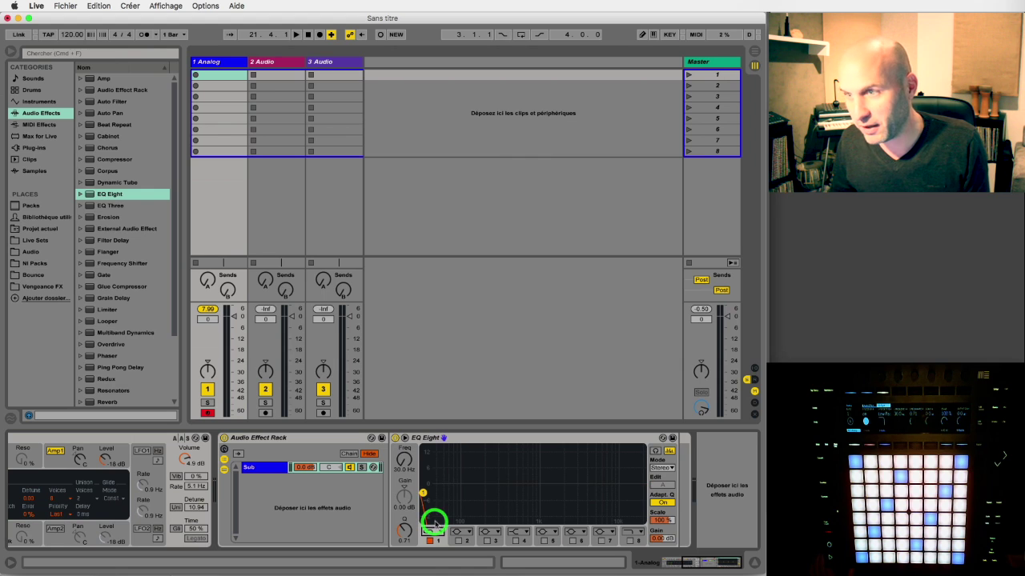
mouse_move(404, 459)
mouse_down()
mouse_move(404, 444)
mouse_move(406, 463)
mouse_up()
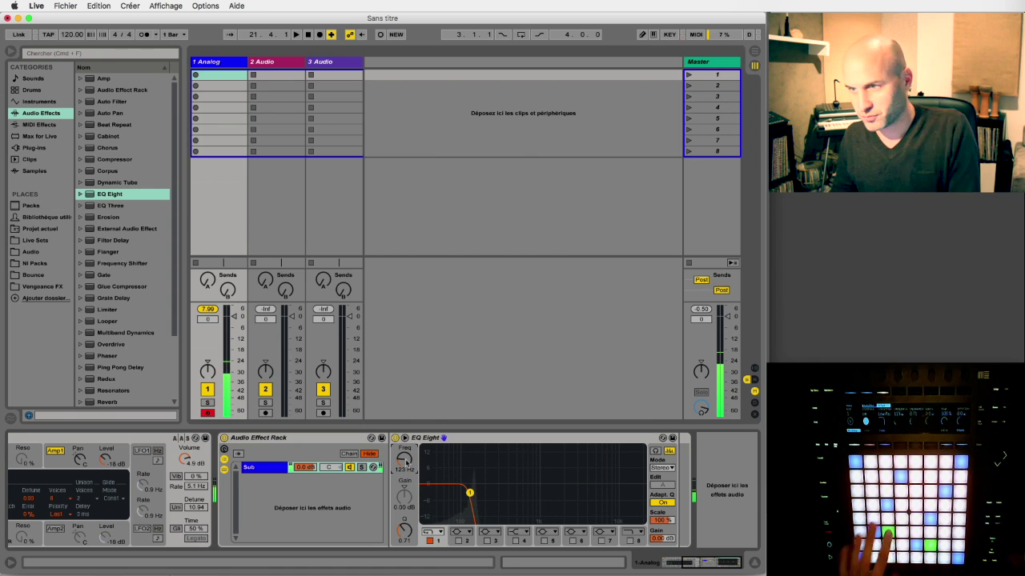
Step: Duplicate the Sub chain and name the copy Low
click(274, 467)
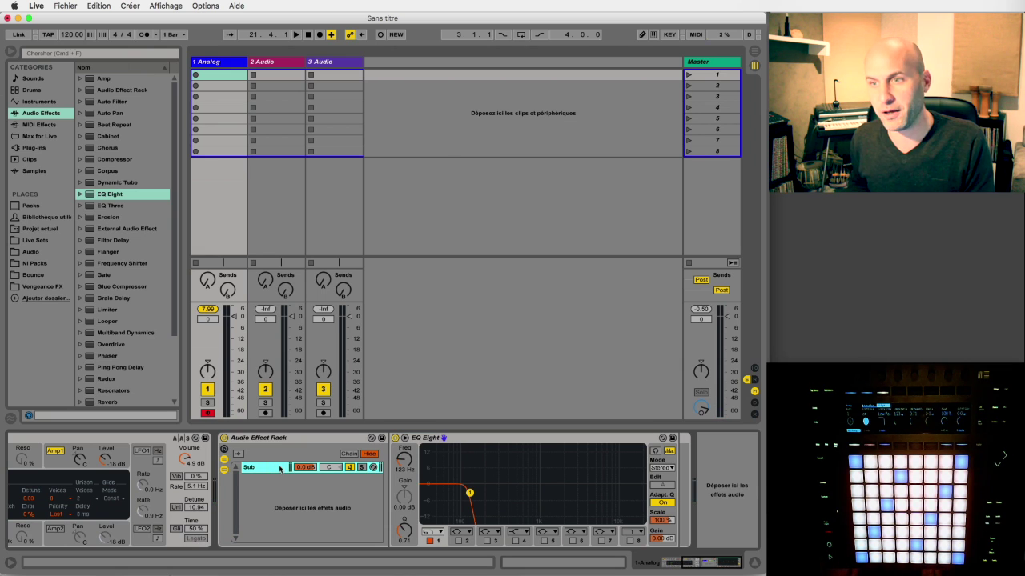
key(super+d)
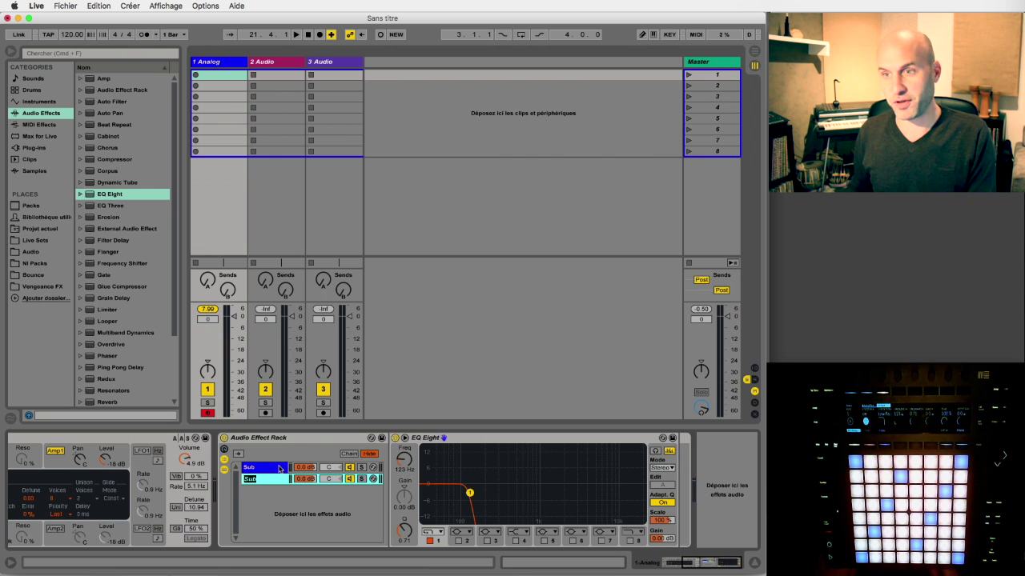
text(Low)
key(Return)
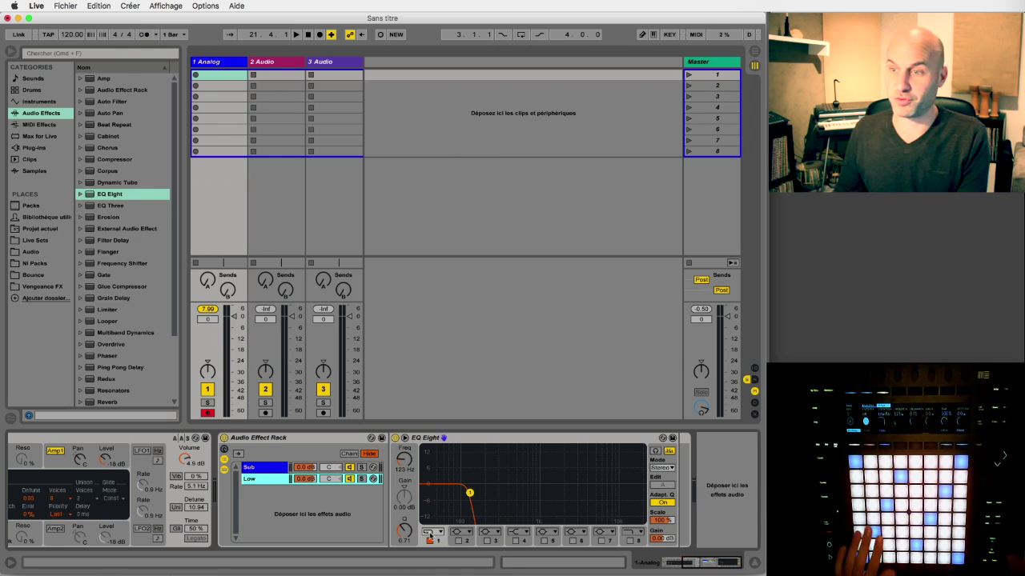
Step: In the Low chain's EQ Eight, change band 1 to a steep low cut and enable band 2 as a steep high cut with a raised frequency
click(430, 533)
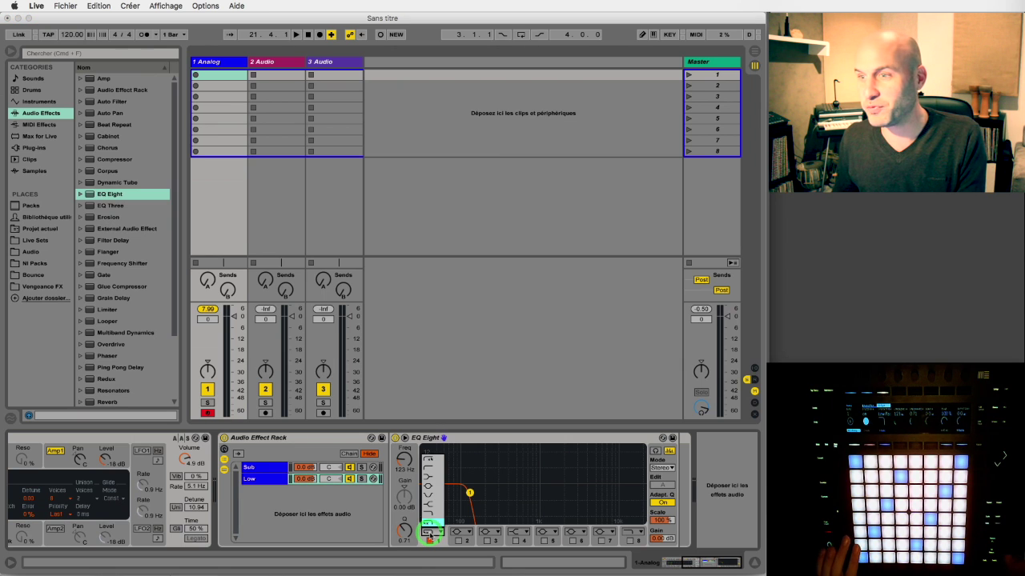
click(430, 458)
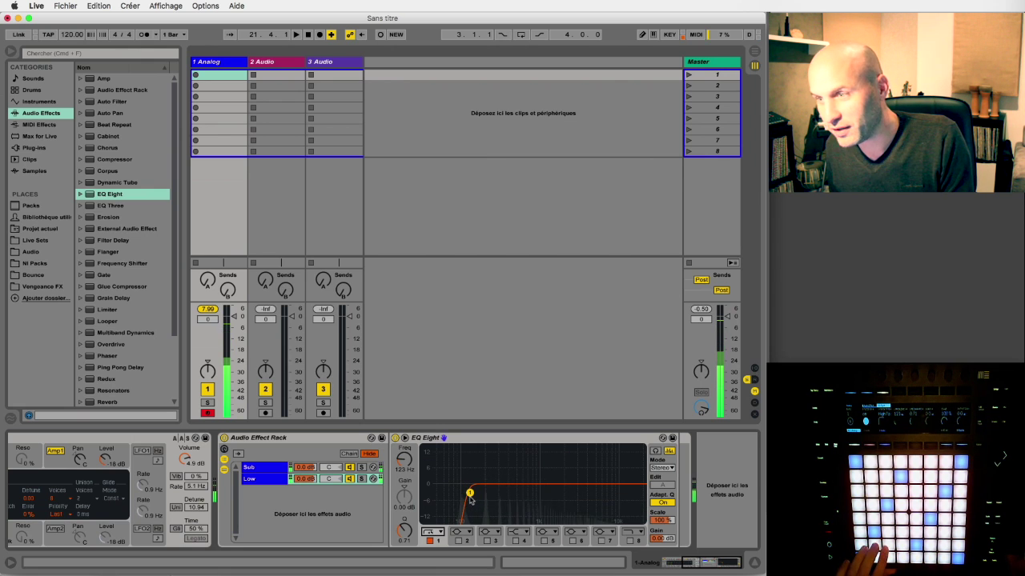
click(458, 541)
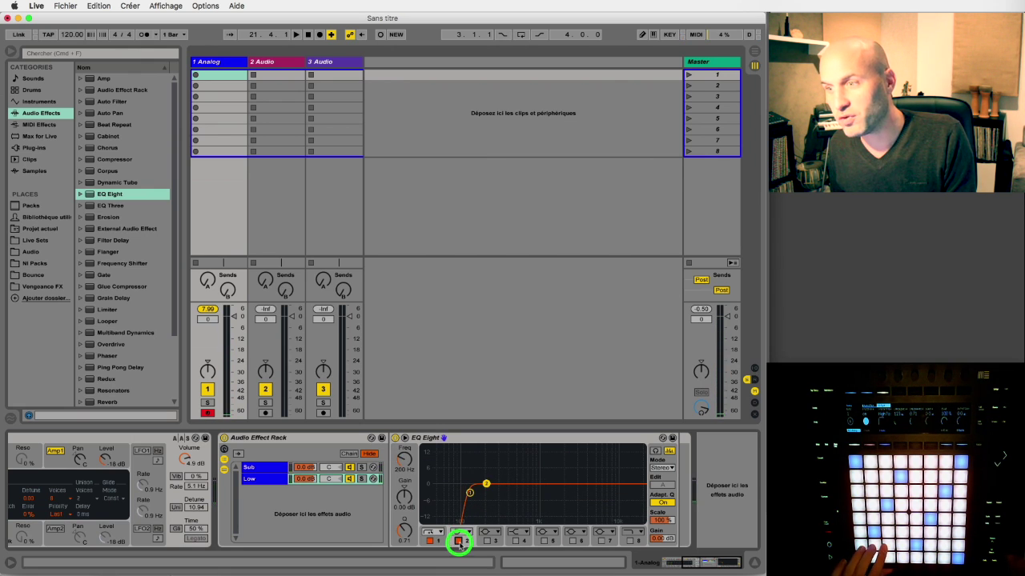
click(463, 533)
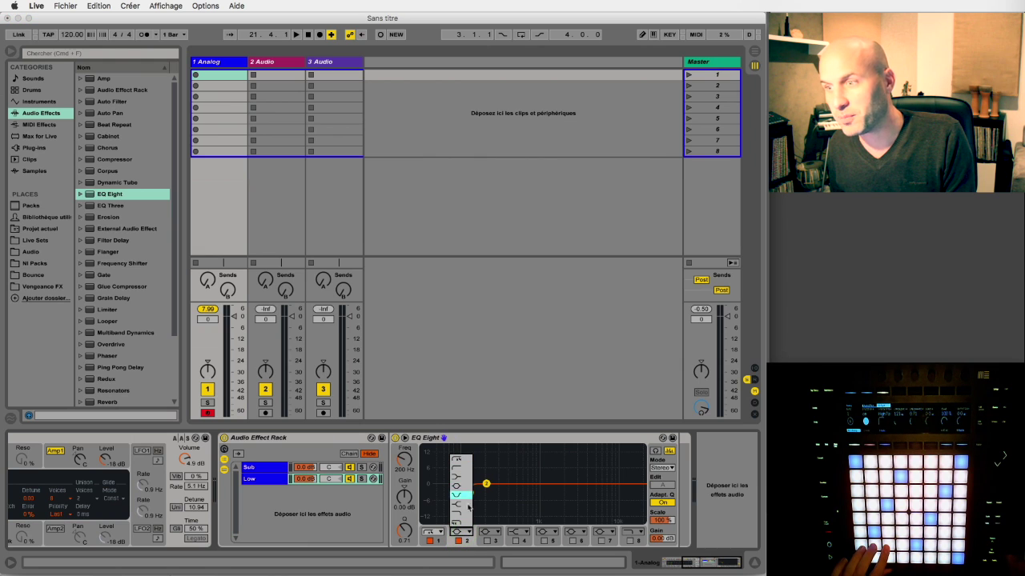
click(467, 522)
drag(405, 459, 403, 453)
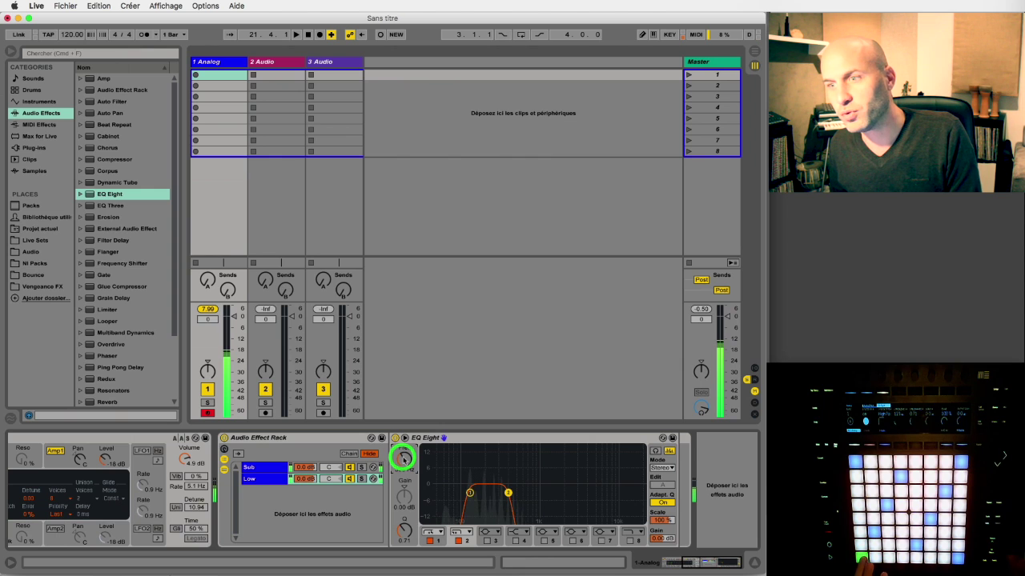
Step: Solo the Low chain while setting band 2's frequency to 457 Hz, and unsolo the chain
click(360, 479)
drag(405, 460, 405, 460)
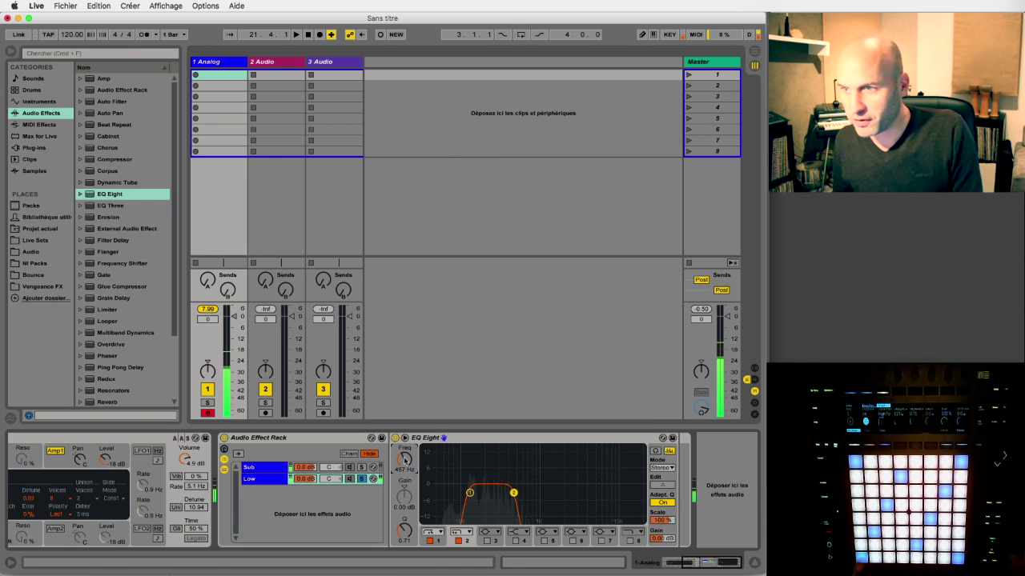
click(361, 478)
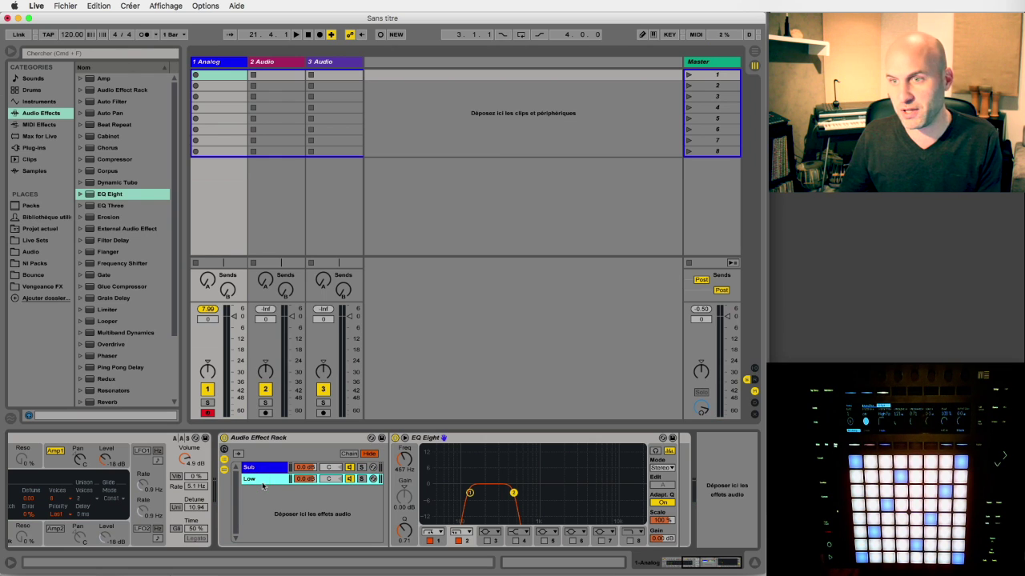
Step: Duplicate the Low chain as Mid and change band 2 of its EQ Eight to a steep low cut
key(super+d)
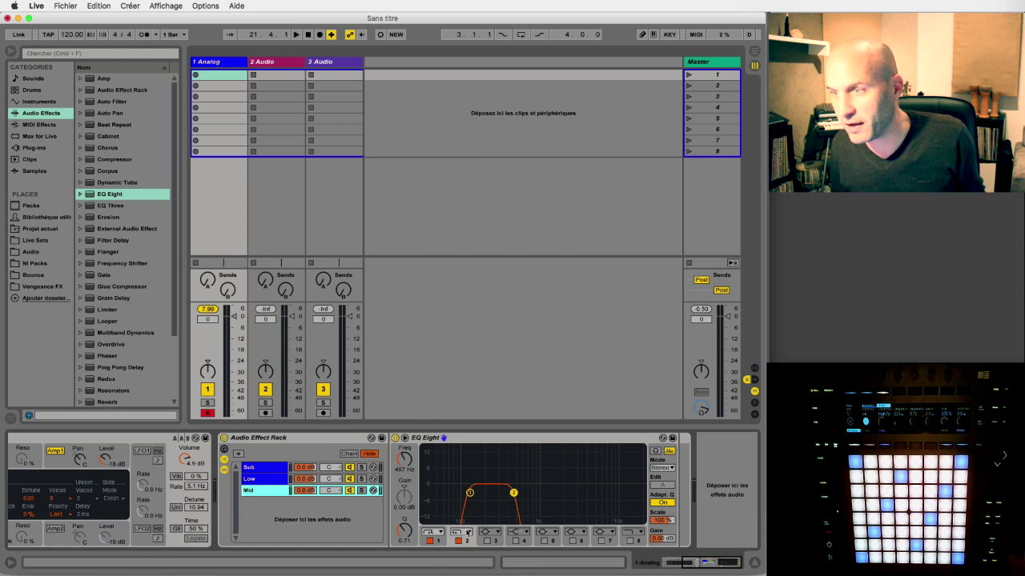
click(467, 532)
click(464, 460)
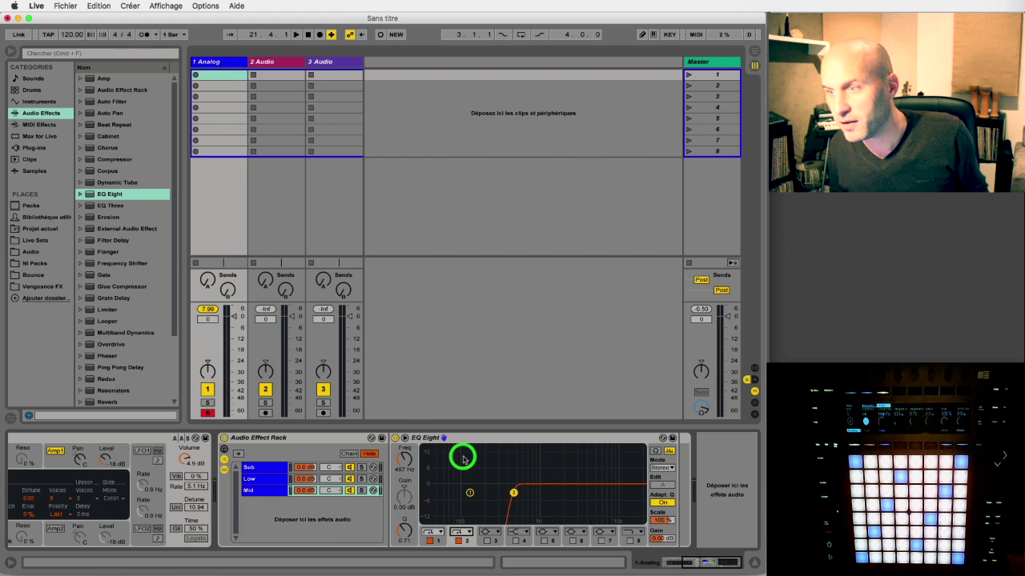
Step: Change band 1 of the Mid chain's EQ Eight to a steep high cut at about 2.08 kHz
click(438, 538)
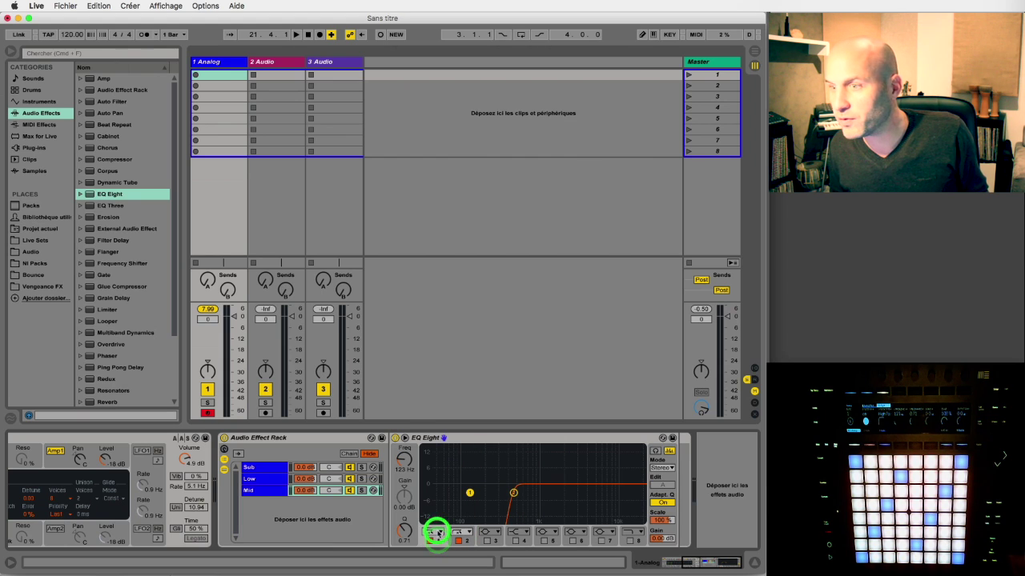
click(437, 534)
click(435, 523)
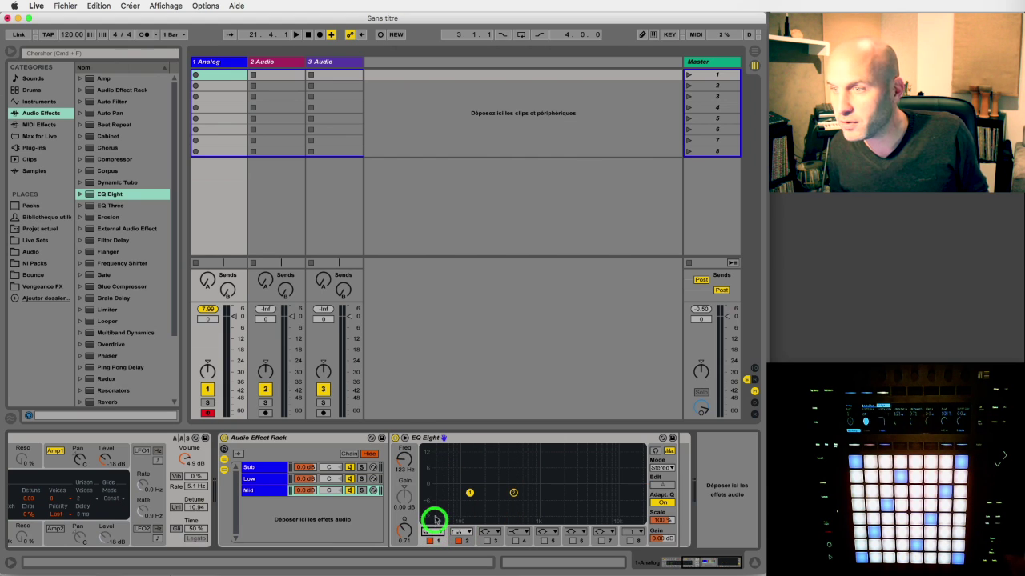
mouse_move(405, 457)
mouse_down()
mouse_move(405, 433)
mouse_move(406, 458)
mouse_up()
Step: Solo the Mid chain while fine-tuning band 1's frequency to 2.20 kHz, and unsolo the chain
click(361, 490)
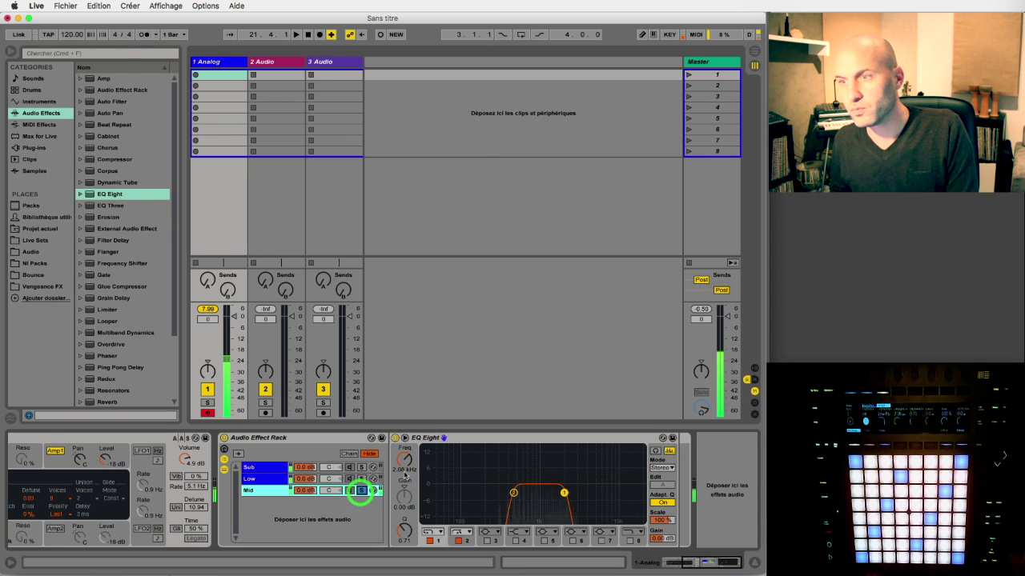
drag(402, 461, 403, 460)
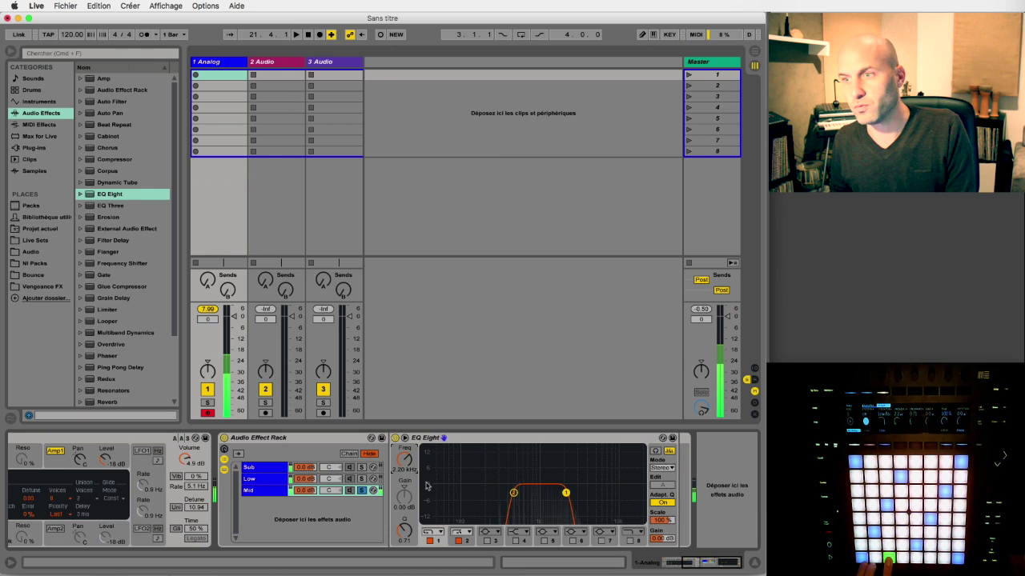
click(363, 490)
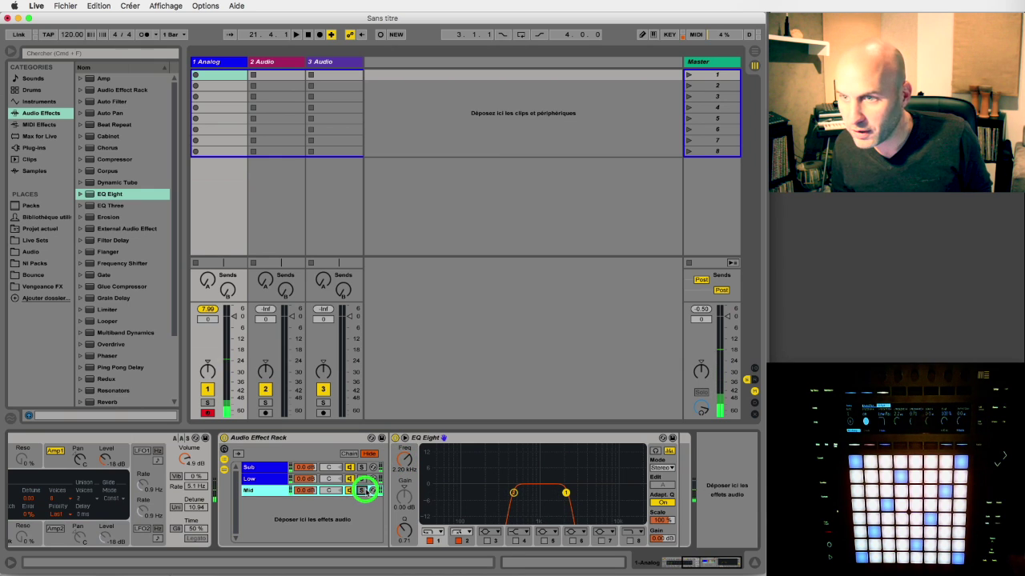
Step: Duplicate the Mid chain and rename the copy High
click(268, 490)
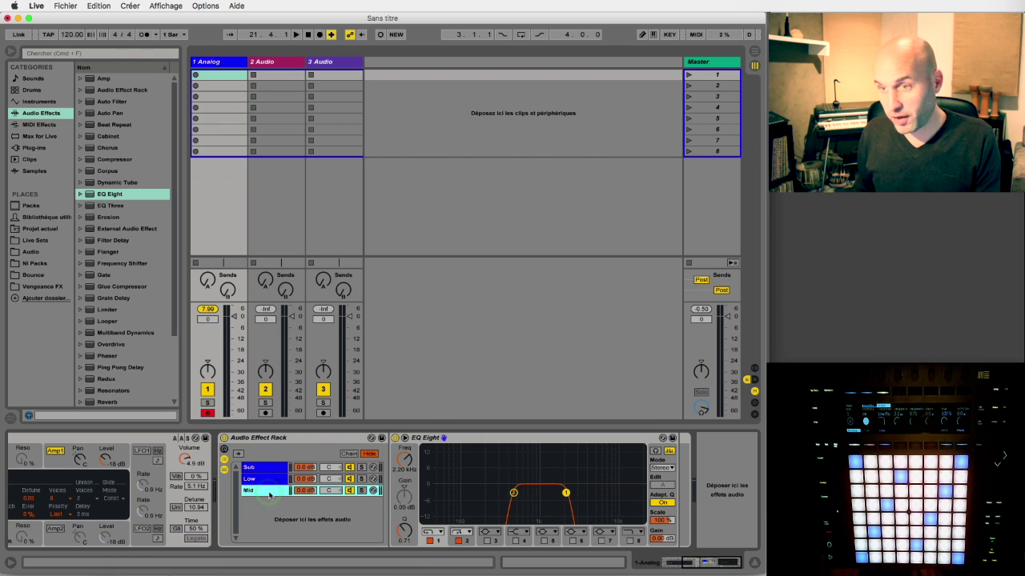
key(super+d)
key(super+r)
text(High)
key(Return)
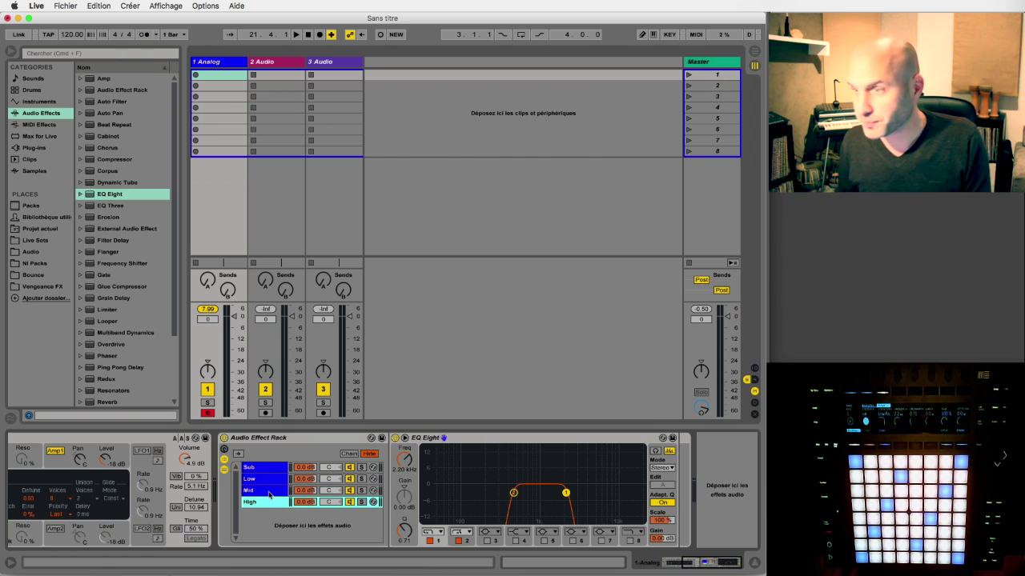
Step: Change band 1 of the High chain's EQ Eight to a steep low cut and disable band 2
click(439, 532)
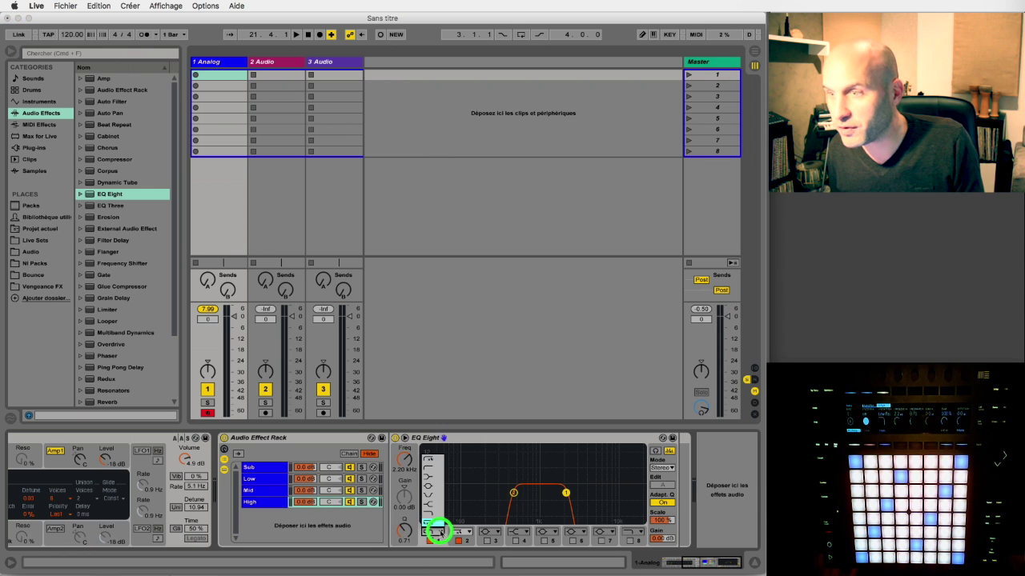
click(436, 458)
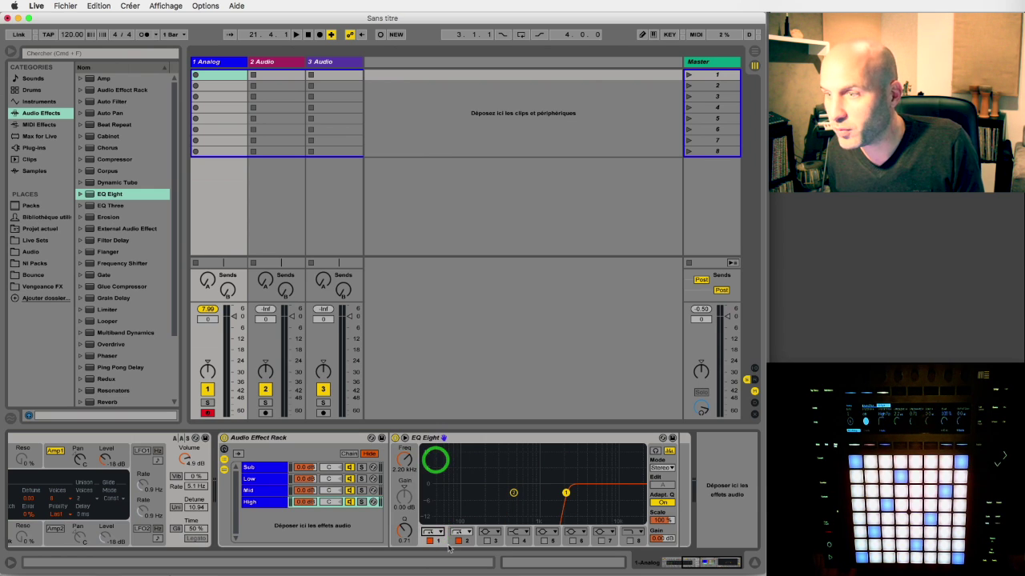
click(457, 541)
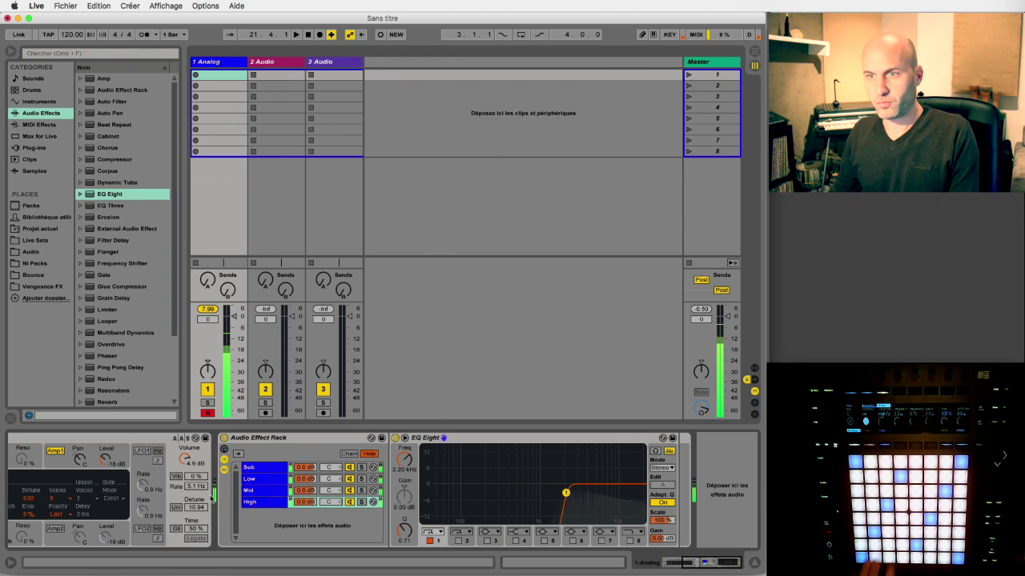
Step: Compare the sound with the Audio Effect Rack bypassed and enabled, and rename the rack 4 Band Split
click(224, 438)
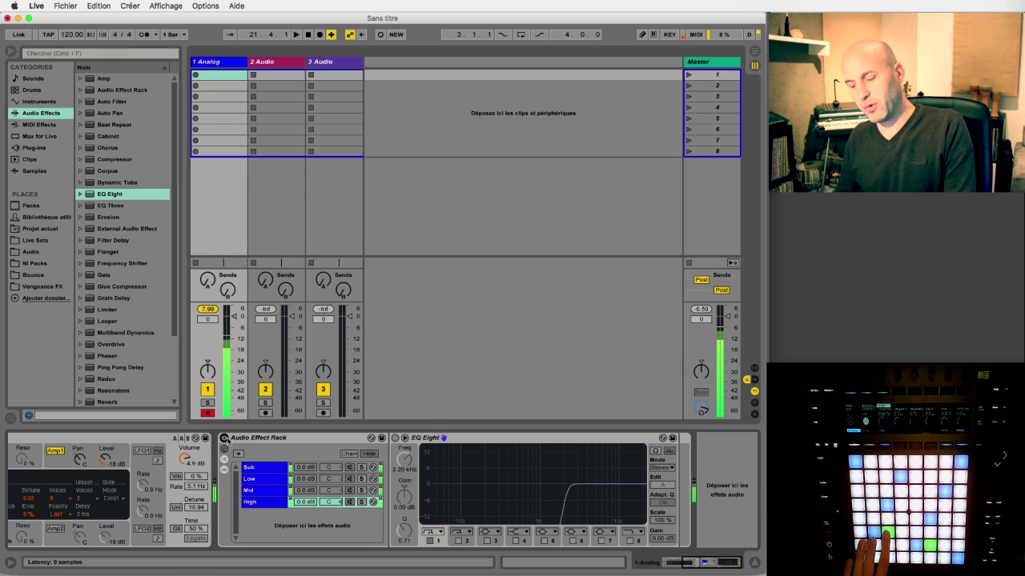
click(225, 438)
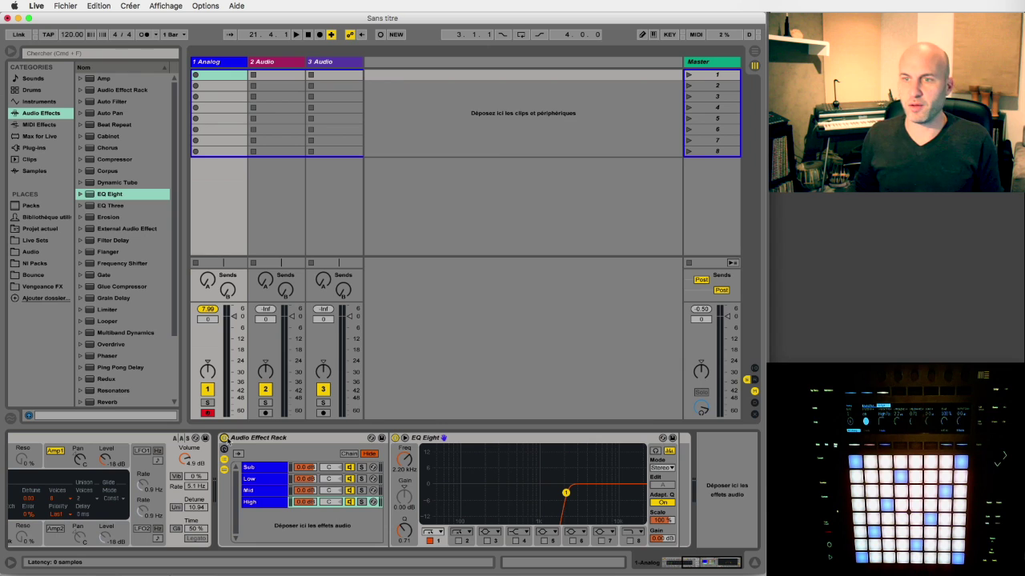
click(238, 443)
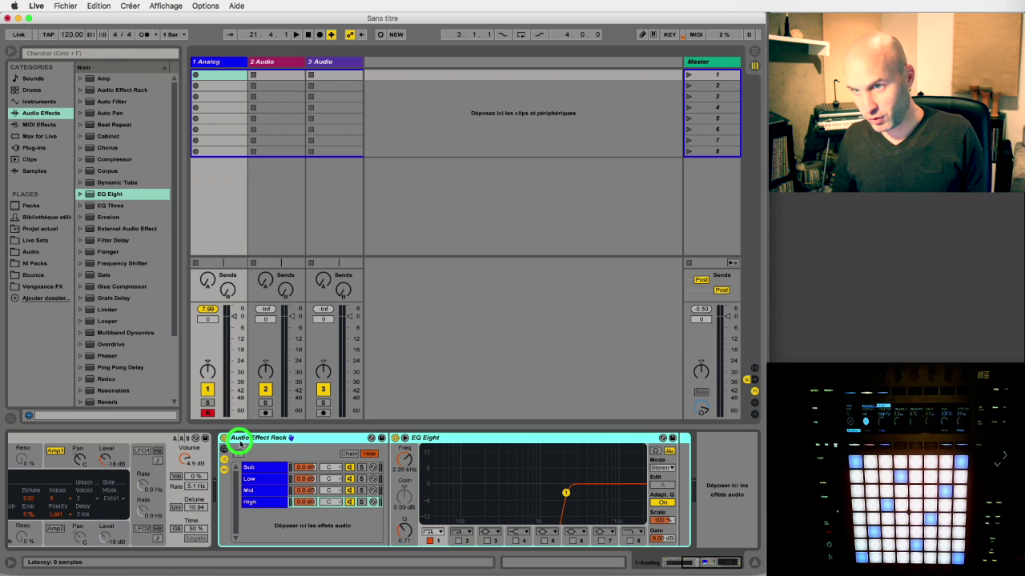
key(super+r)
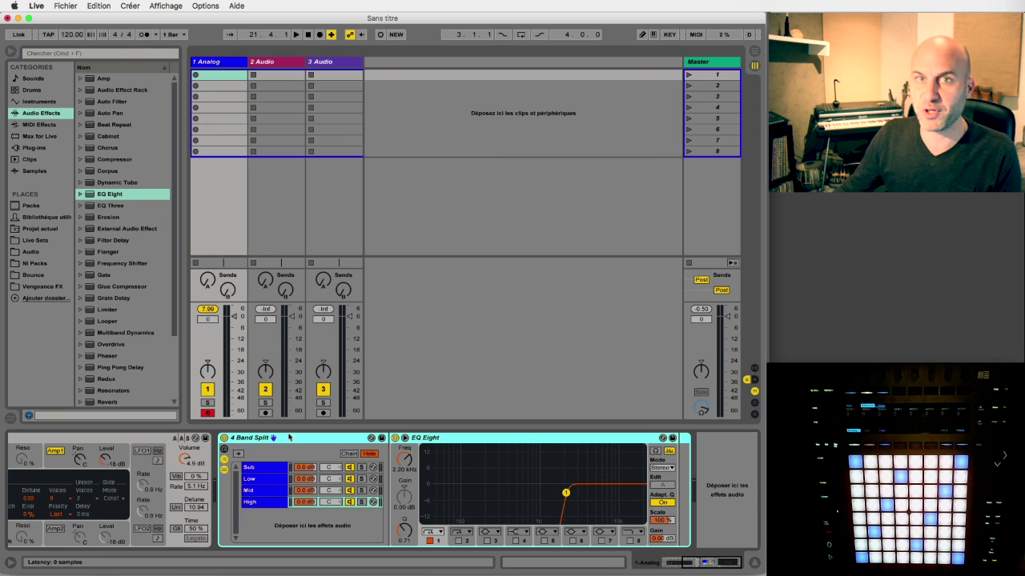
Step: Add a Chorus after the EQ Eight in the Mid chain, with feedback at about 22%
click(263, 491)
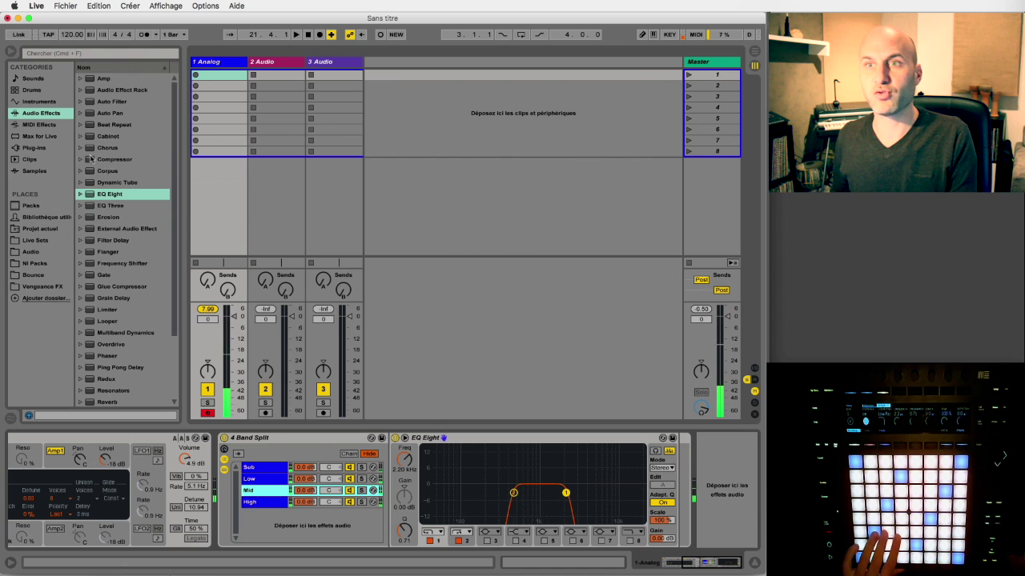
drag(91, 148, 676, 470)
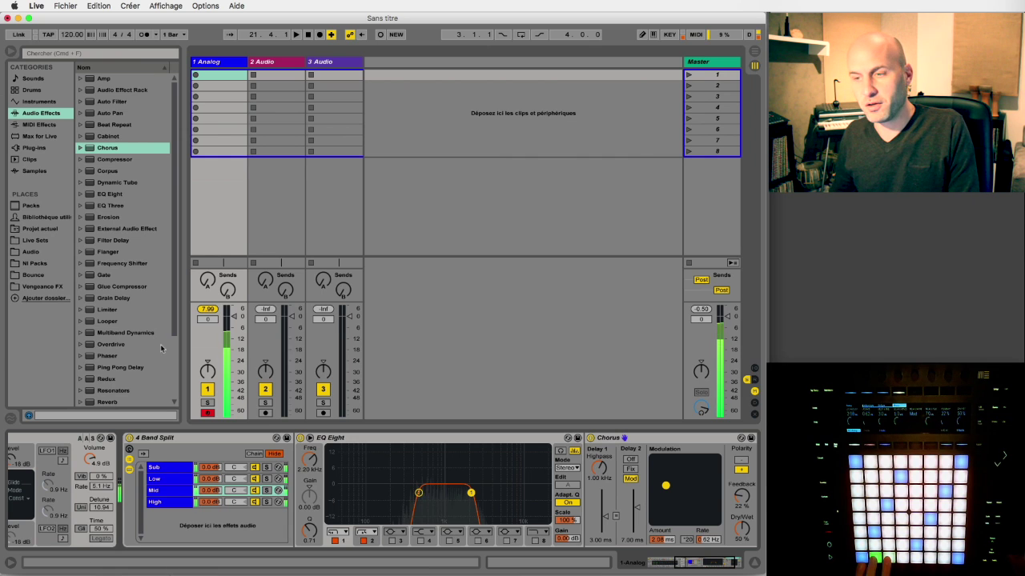
Step: Add an Auto Filter after the EQ Eight in the Sub chain, with frequency about 111 Hz and resonance about 49%
click(176, 471)
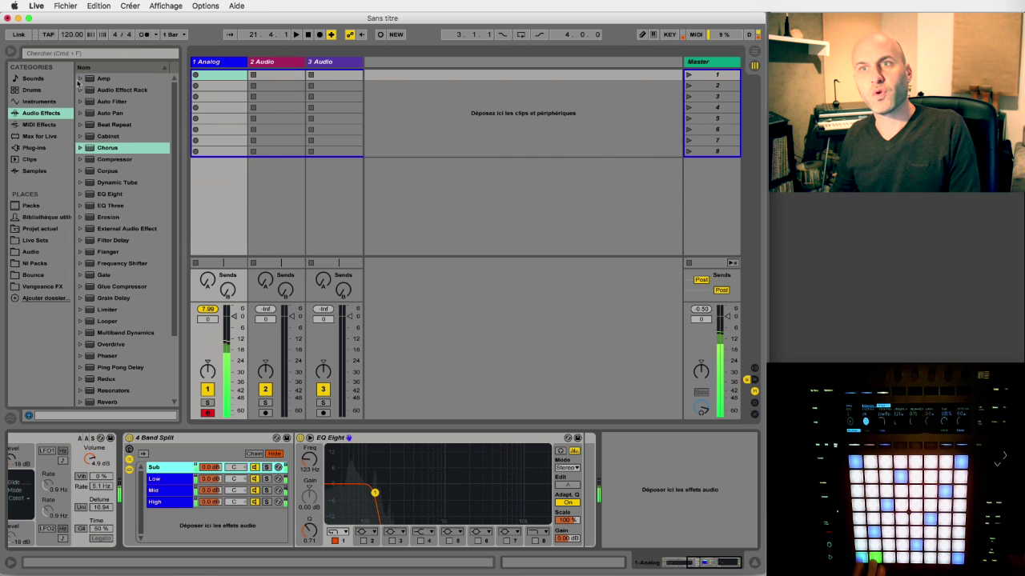
drag(95, 102, 580, 489)
drag(669, 502, 580, 484)
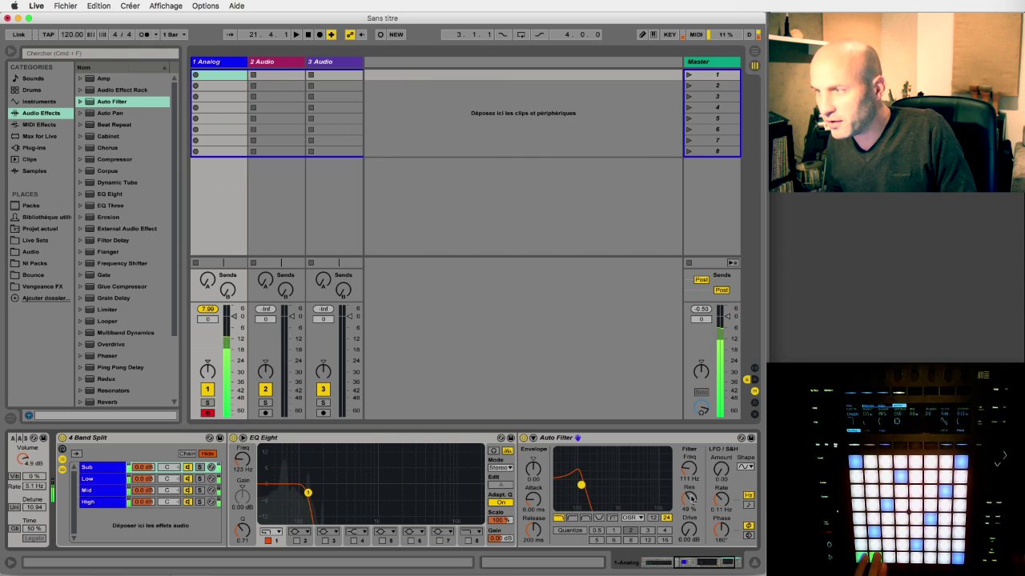
Step: Give the Sub chain's Auto Filter a 12 dB slope and about 10.3 dB of drive, and compare it bypassed and enabled
click(653, 518)
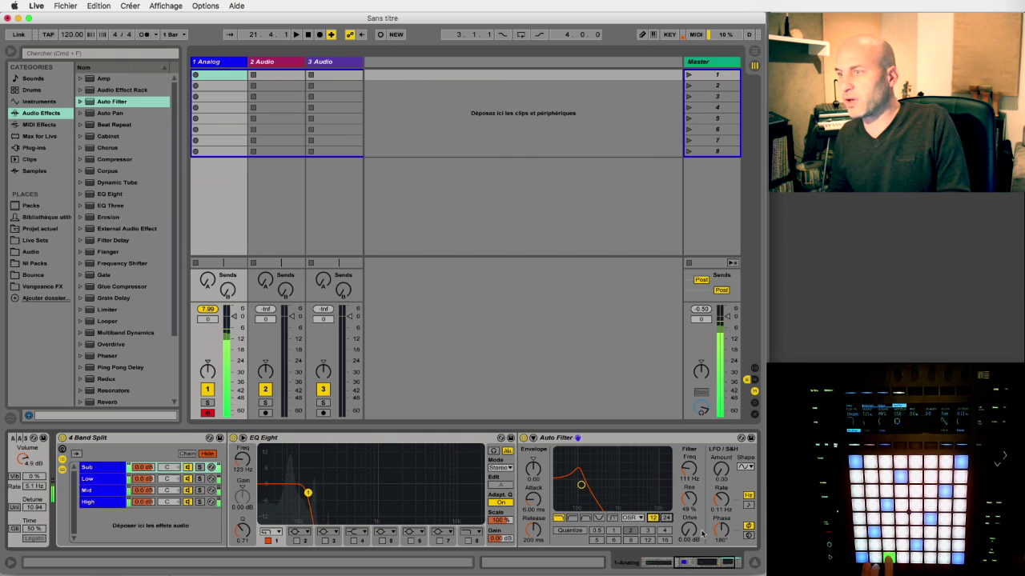
click(688, 529)
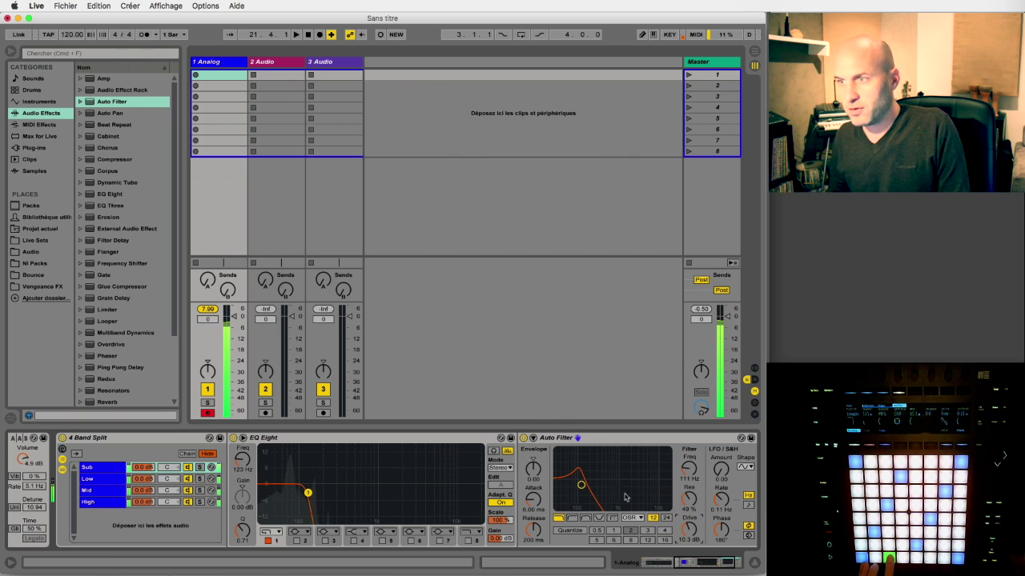
click(523, 438)
click(523, 438)
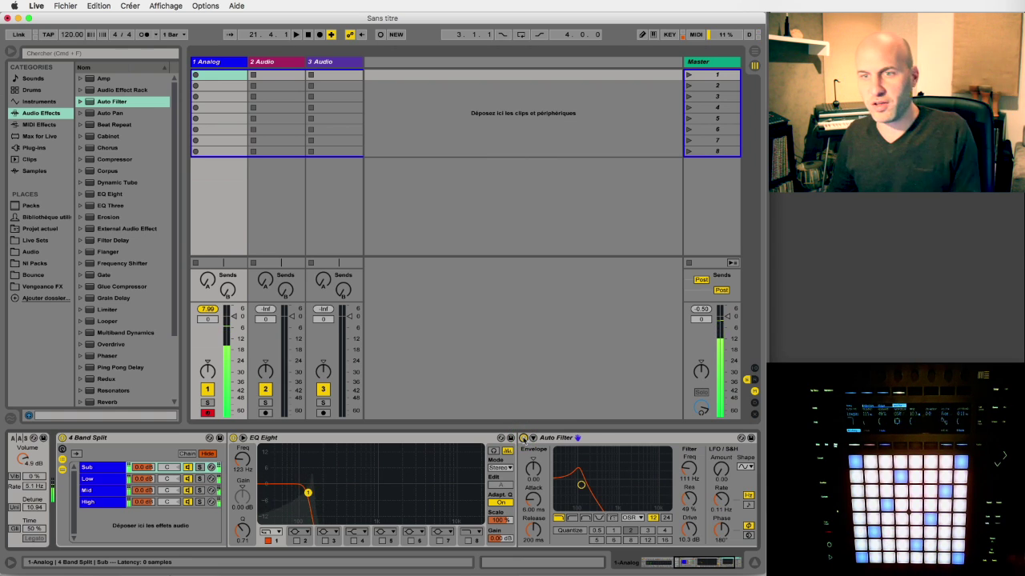
Step: Add a Chorus to the Low chain with amount about 1.90 ms, rate about 1.01 Hz and feedback about 17%
click(100, 482)
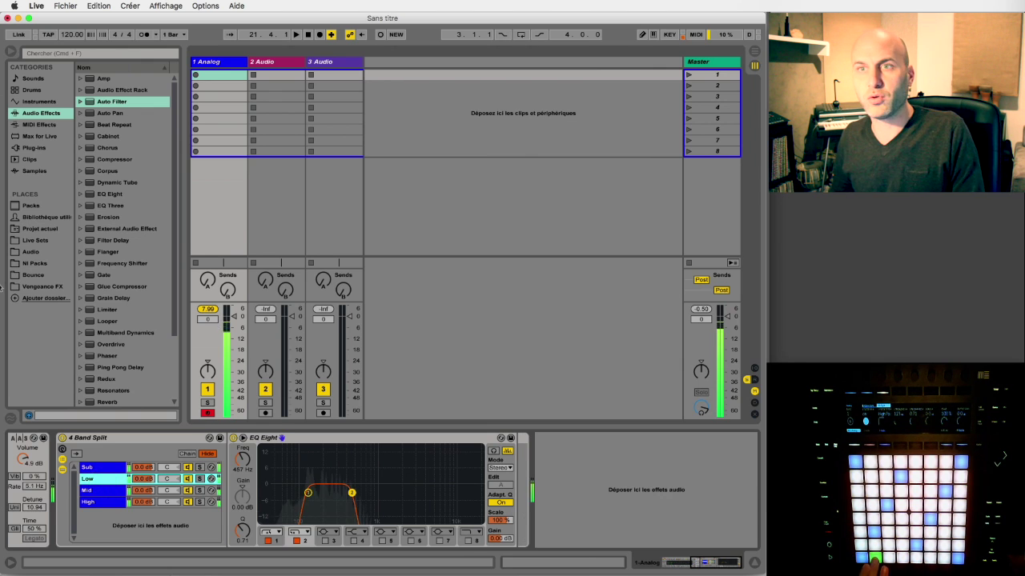
drag(95, 149, 499, 469)
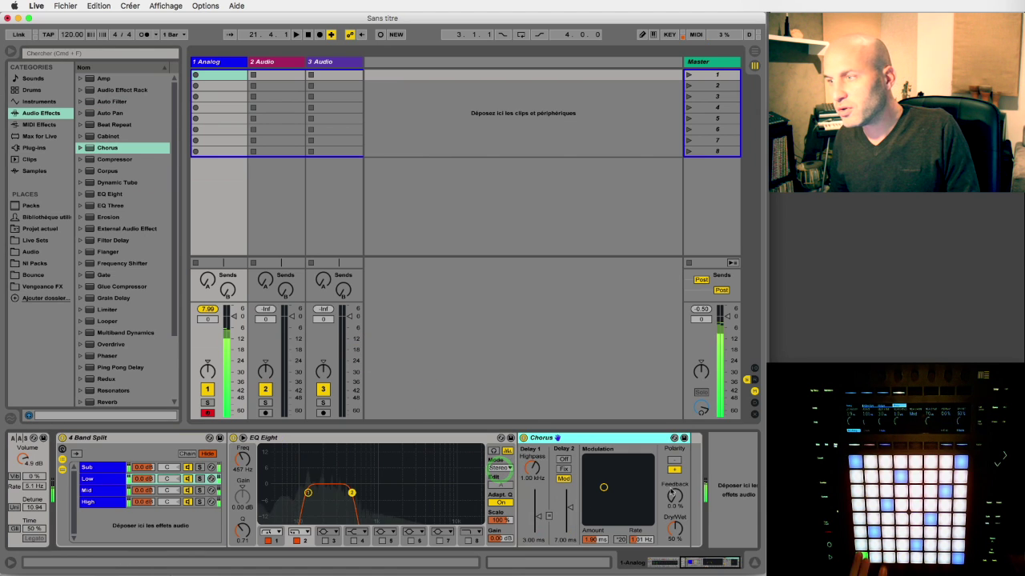
click(675, 495)
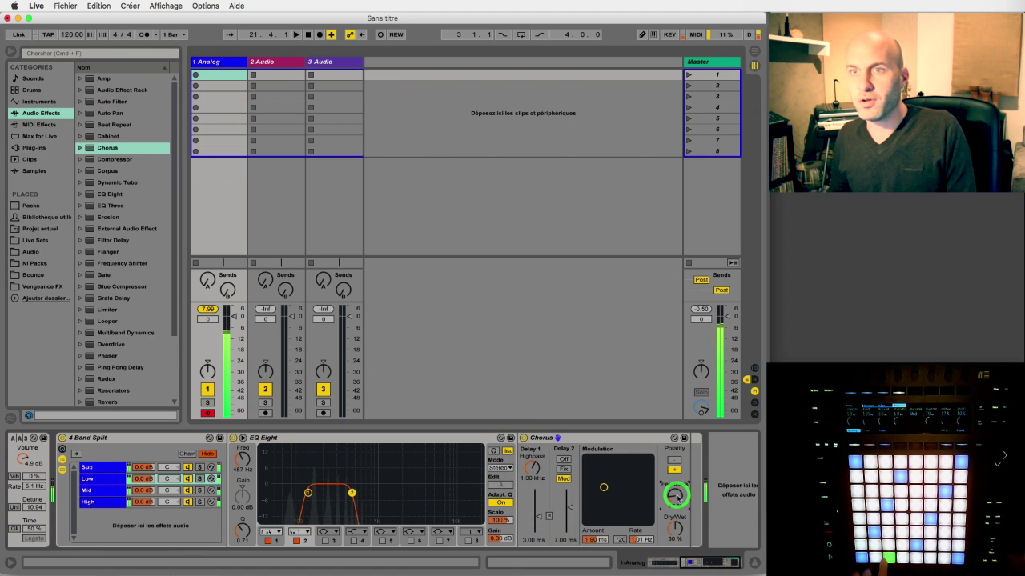
Step: Add a Flanger after the Low chain's Chorus, with Hi Pass at 20 Hz and LFO rate at about 0.23 Hz
drag(93, 254, 656, 455)
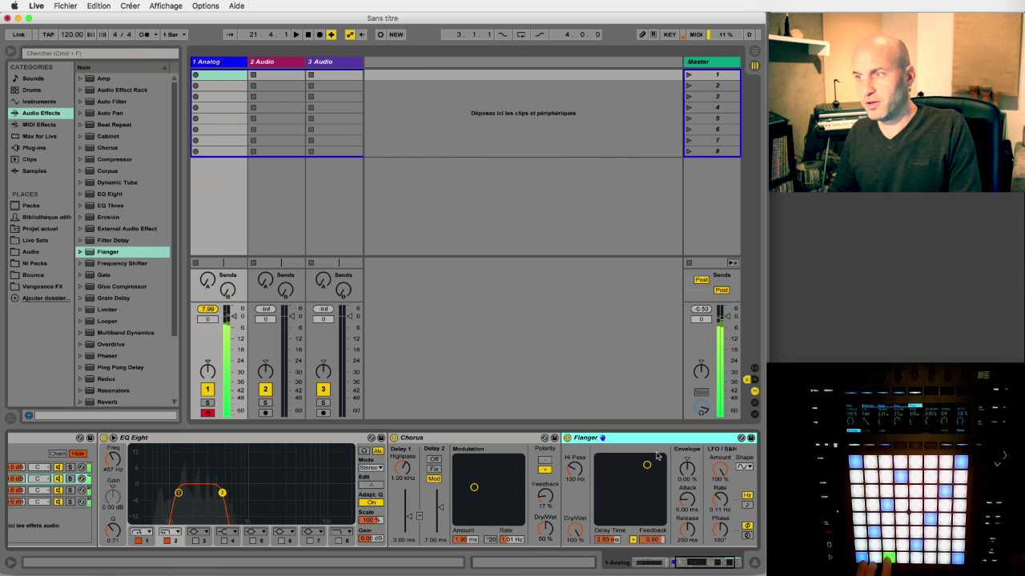
click(579, 469)
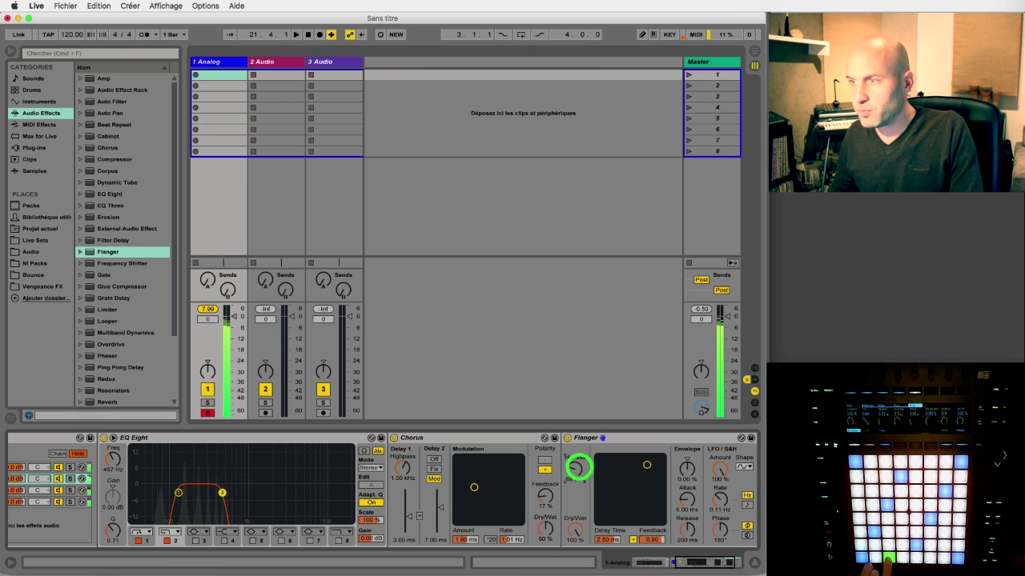
drag(579, 467, 580, 471)
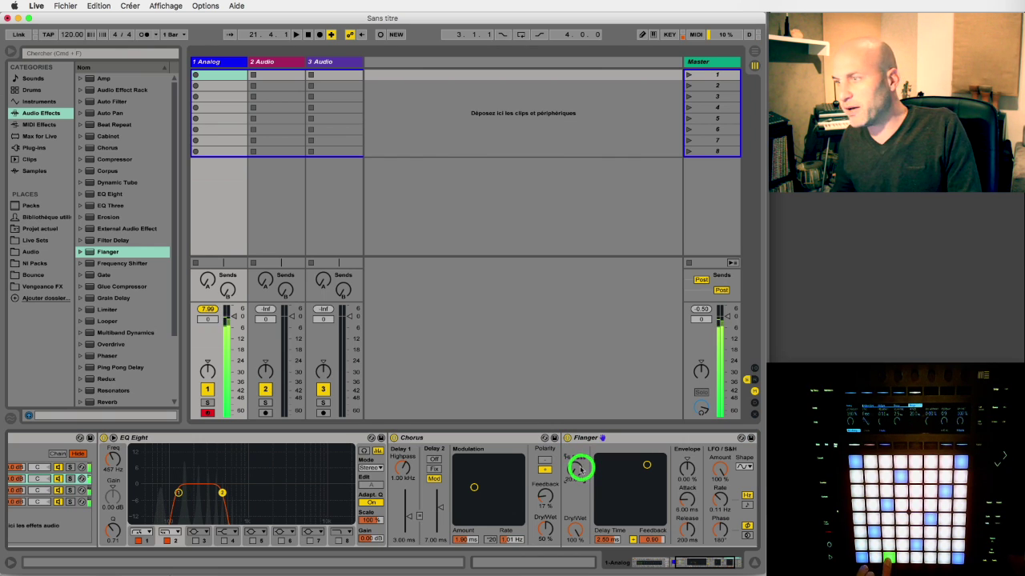
click(715, 499)
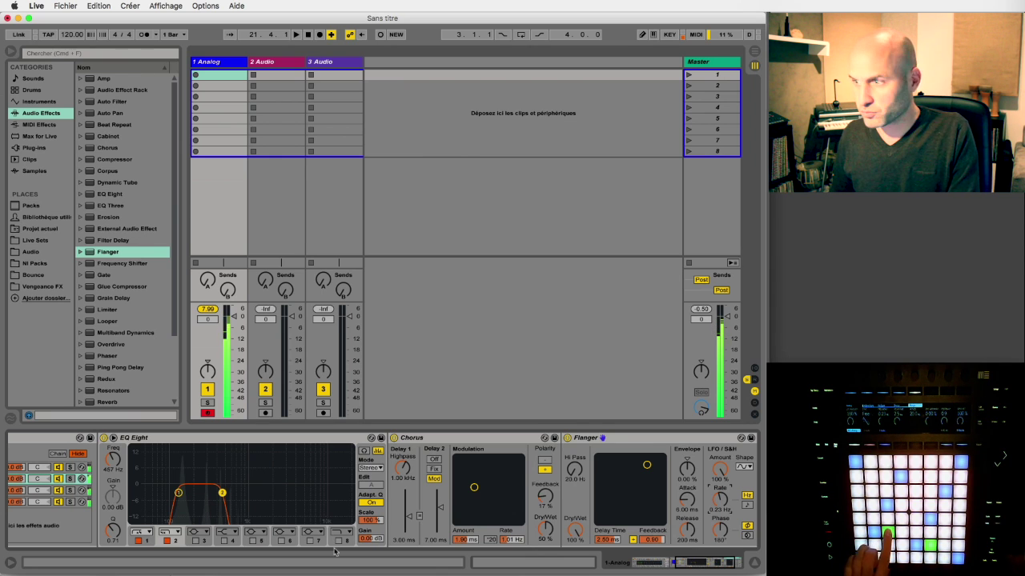
Step: Add a Reverb after the EQ Eight in the High chain
click(691, 563)
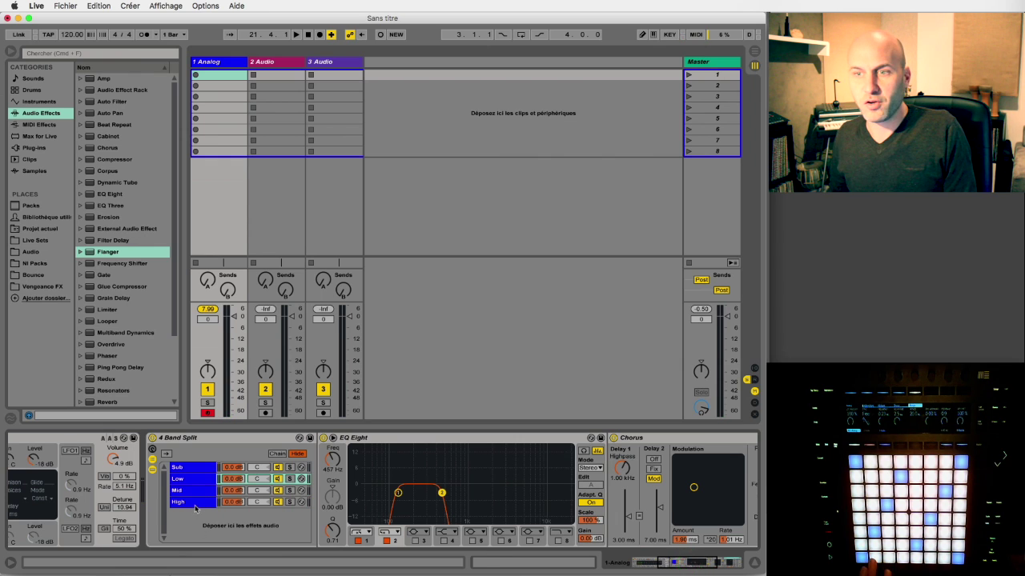
click(193, 503)
scroll(118, 355, down, 3)
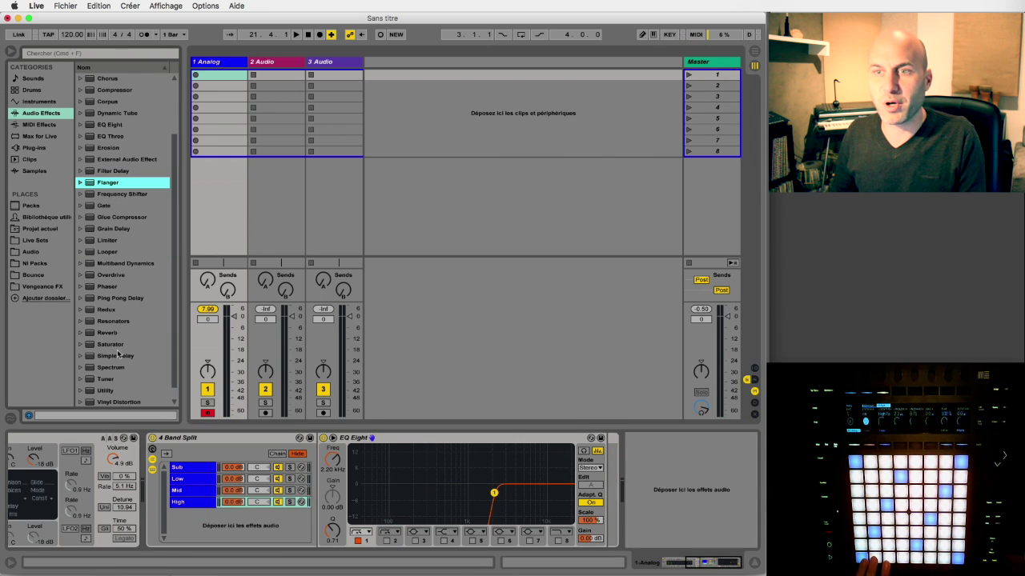
drag(93, 336, 518, 455)
Step: Set the Reverb's Dry/Wet to about 91% and raise the rate and amount of its Chorus and Spin modulation
click(742, 530)
drag(742, 530, 742, 529)
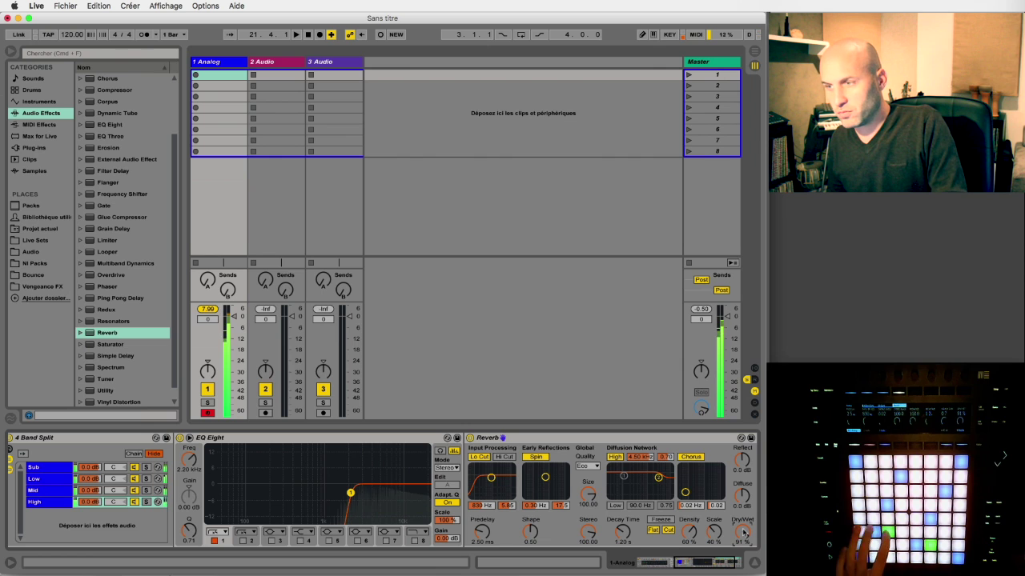
drag(685, 491, 698, 478)
drag(550, 484, 558, 471)
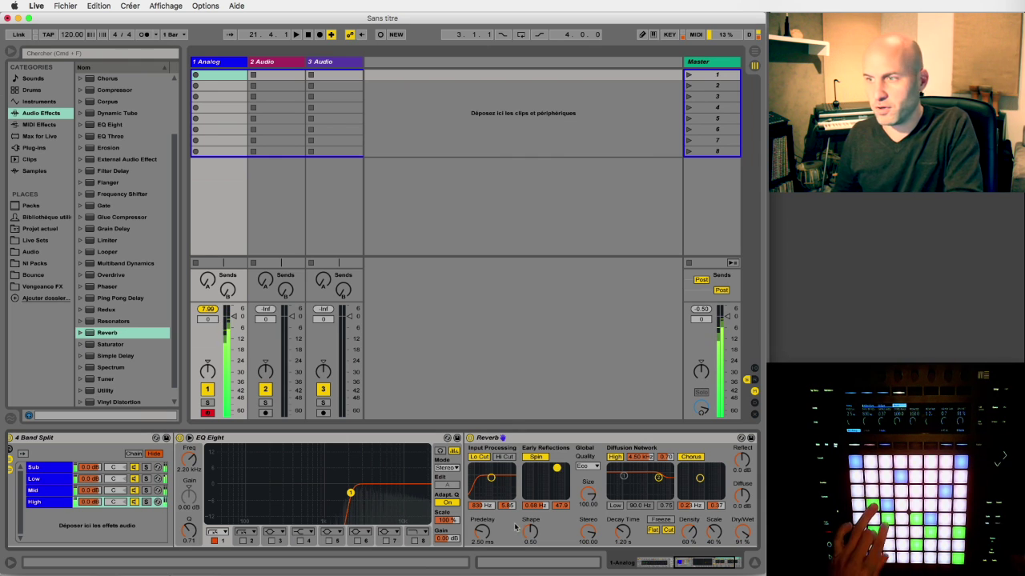
Step: Compare the sound with the whole 4 Band Split rack bypassed and enabled with its effects in place
drag(681, 562, 663, 567)
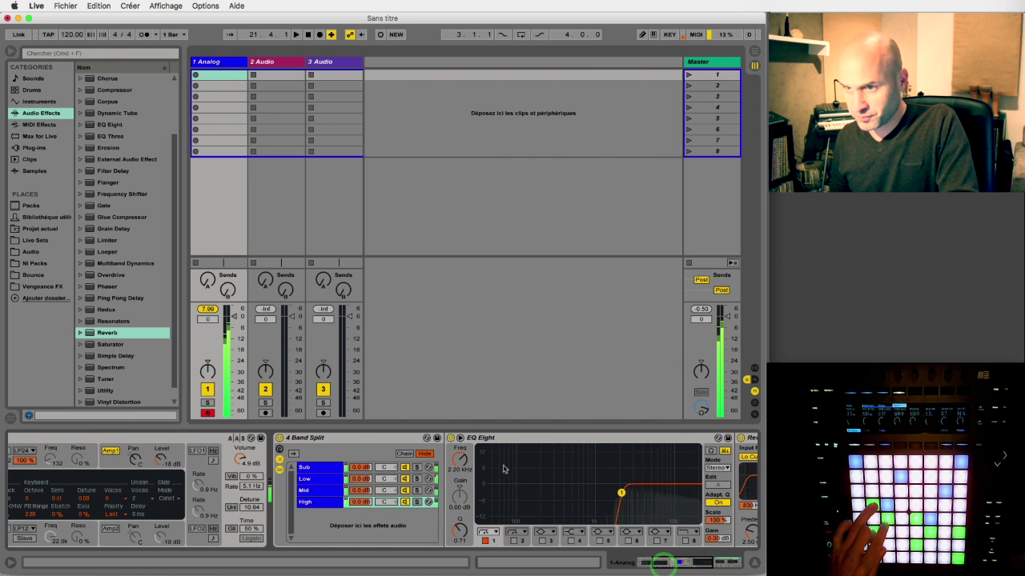
click(279, 438)
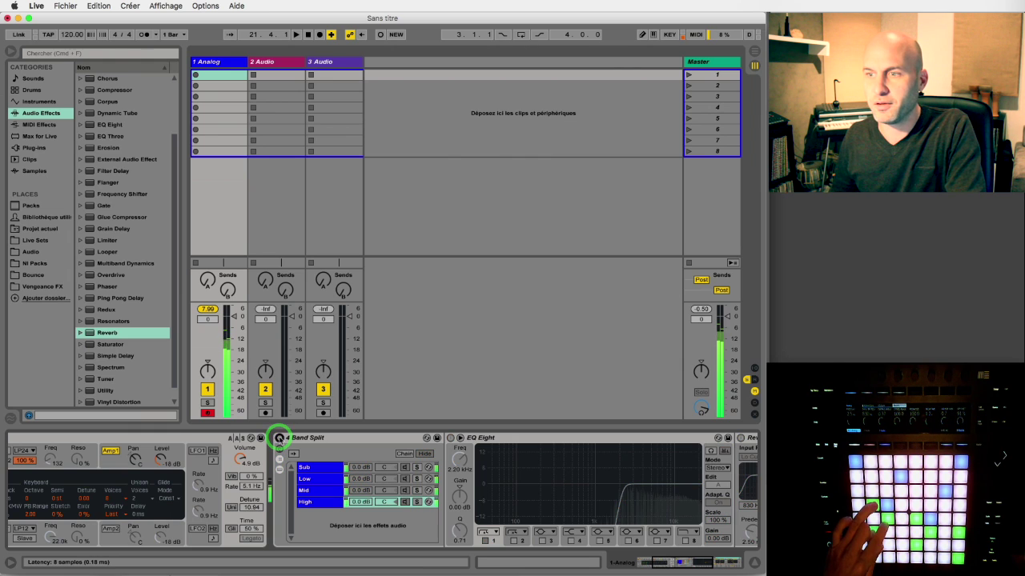
click(280, 438)
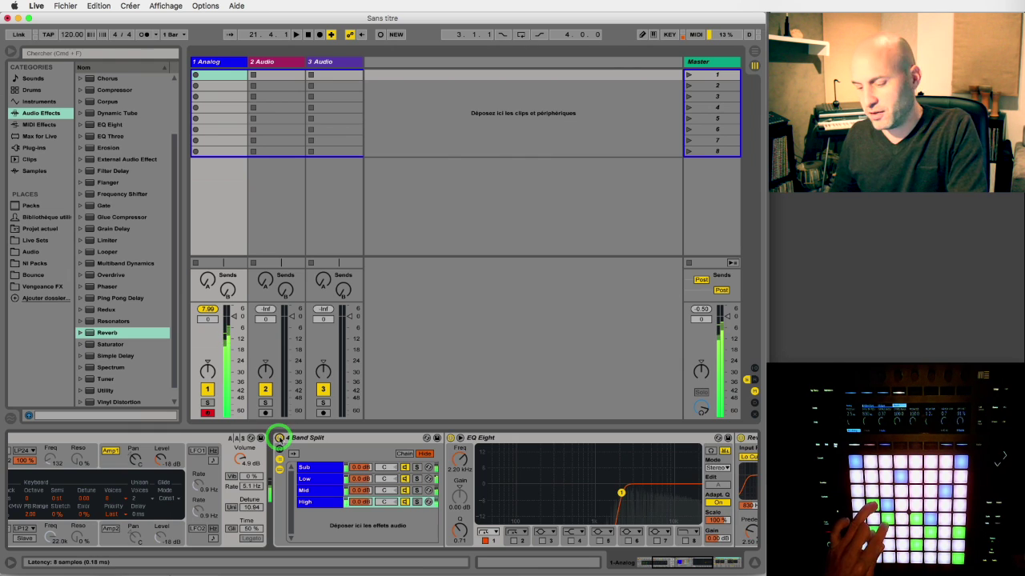